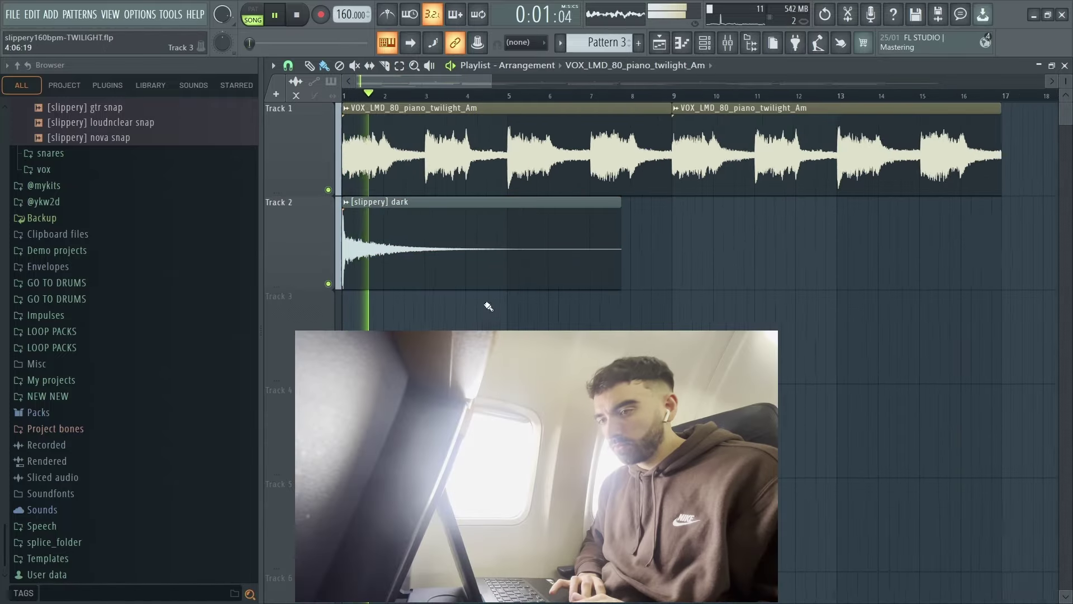
# Place the [slippery] dark clip further along Track 2 of the playlist.
pyautogui.scroll(-1, 485, 299)
pyautogui.moveTo(441, 224)
pyautogui.mouseDown()
pyautogui.moveTo(638, 199)
pyautogui.moveTo(725, 208)
pyautogui.moveTo(665, 231)
pyautogui.mouseUp()
pyautogui.scroll(4, 680, 231)
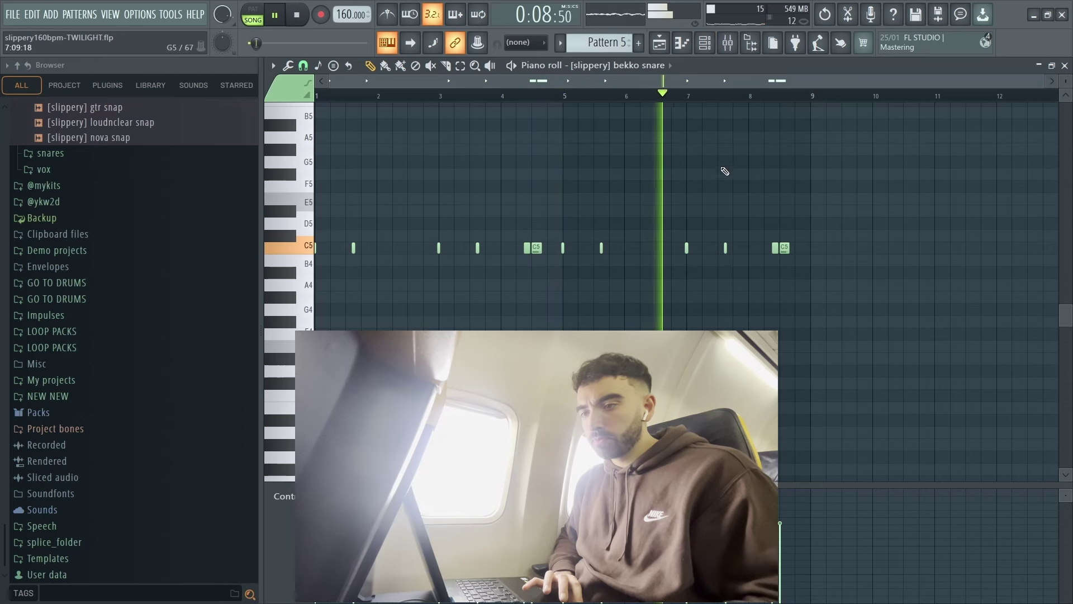
pyautogui.scroll(2, 725, 179)
pyautogui.scroll(-2, 738, 208)
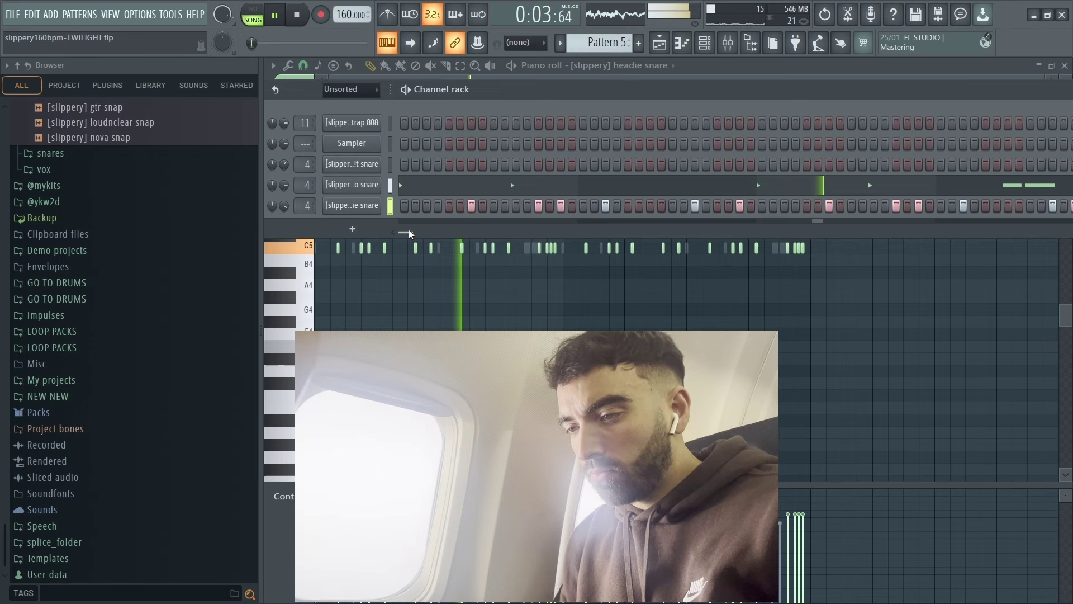
pyautogui.moveTo(409, 231); pyautogui.dragTo(482, 230)
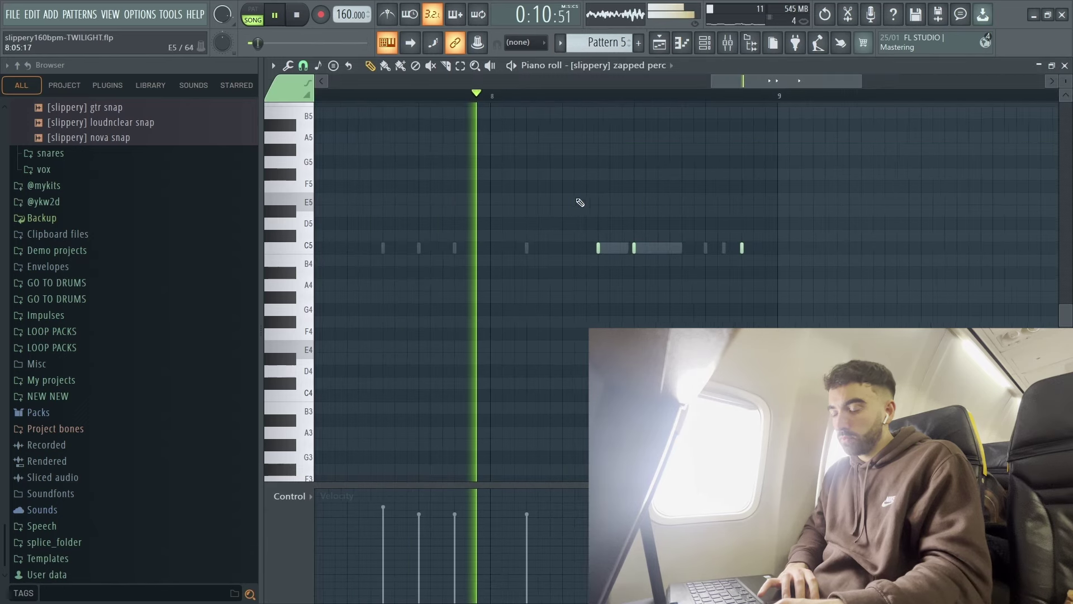
# Delete the zapped perc's first C5 note near the middle of bar 8 and place a new one at that spot.
pyautogui.rightClick(601, 249)
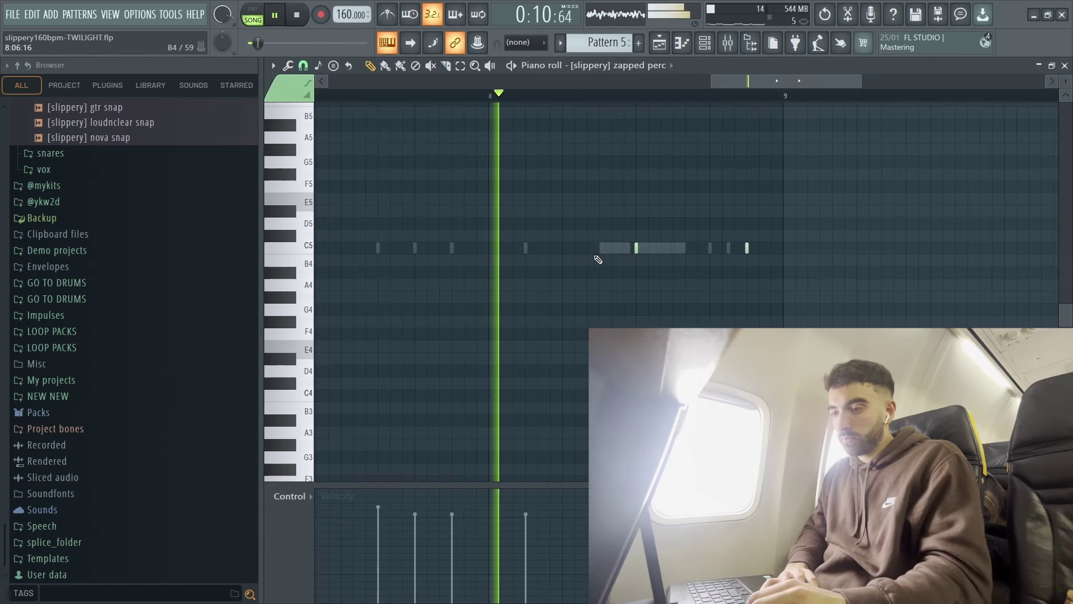
pyautogui.click(606, 251)
pyautogui.keyDown('ctrl'); pyautogui.click(616, 251); pyautogui.keyUp('ctrl')
pyautogui.scroll(-4, 613, 271)
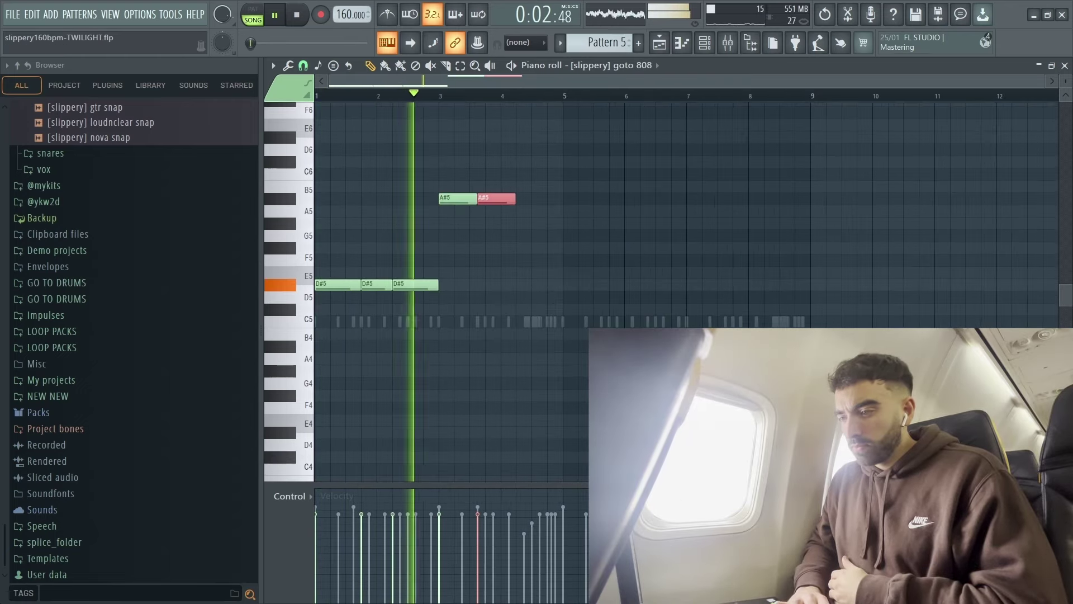
# Lower the goto 808's second A#5 note by one octave to A#4 and duplicate it twice in succession.
pyautogui.hotkey('ctrl', 'Down')
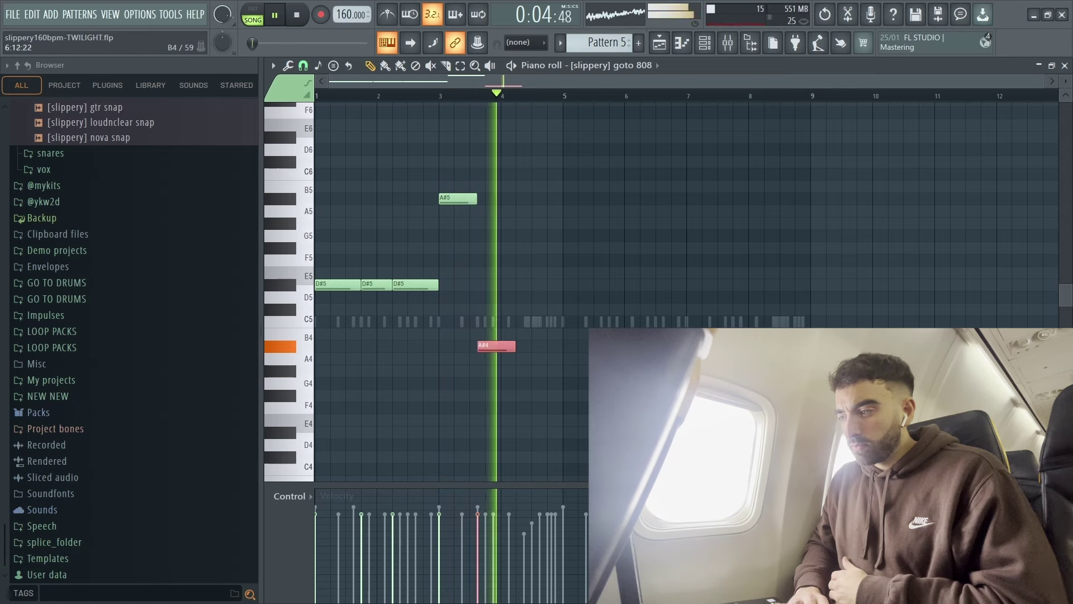
pyautogui.hotkey('ctrl', 'b')
pyautogui.hotkey('ctrl', 'b')
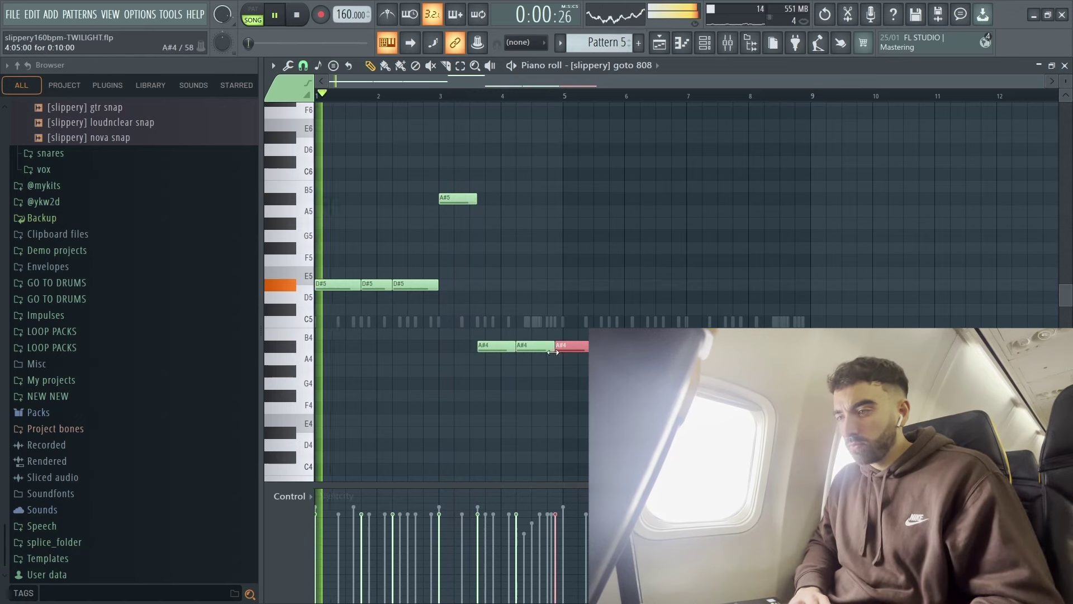
# Shorten the two duplicated A#4 808 notes so the run ends at the start of bar 5.
pyautogui.moveTo(553, 349)
pyautogui.mouseDown()
pyautogui.moveTo(537, 349)
pyautogui.moveTo(570, 349)
pyautogui.mouseUp()
pyautogui.scroll(3, 534, 349)
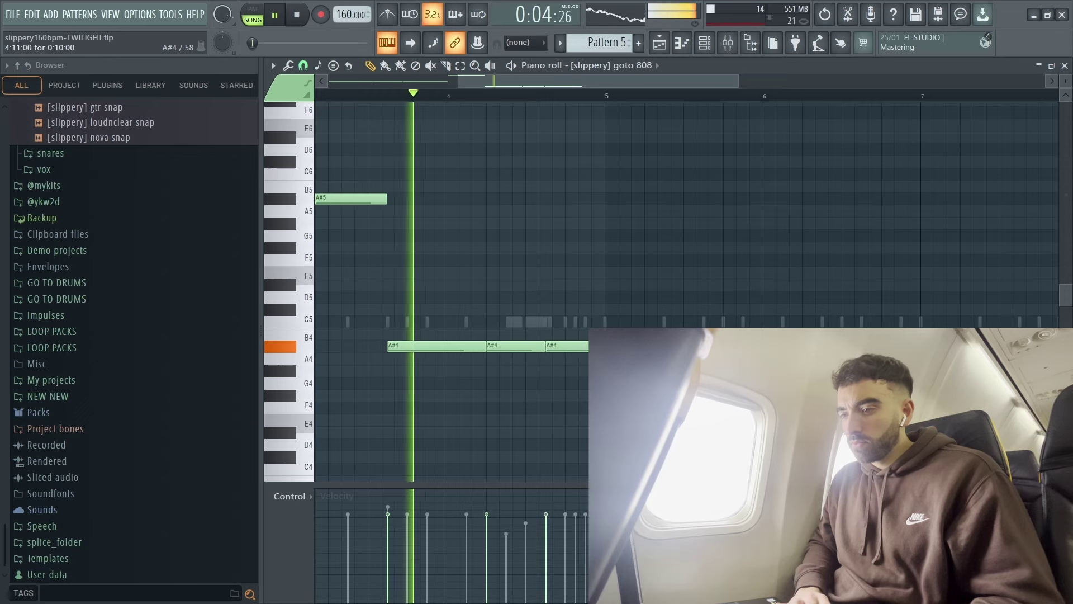
pyautogui.moveTo(642, 349); pyautogui.dragTo(597, 349)
# Duplicate the entire four-bar 808 line into bars 5 to 8 and delete the copied A#5 note in bar 7.
pyautogui.hotkey('ctrl', 'a')
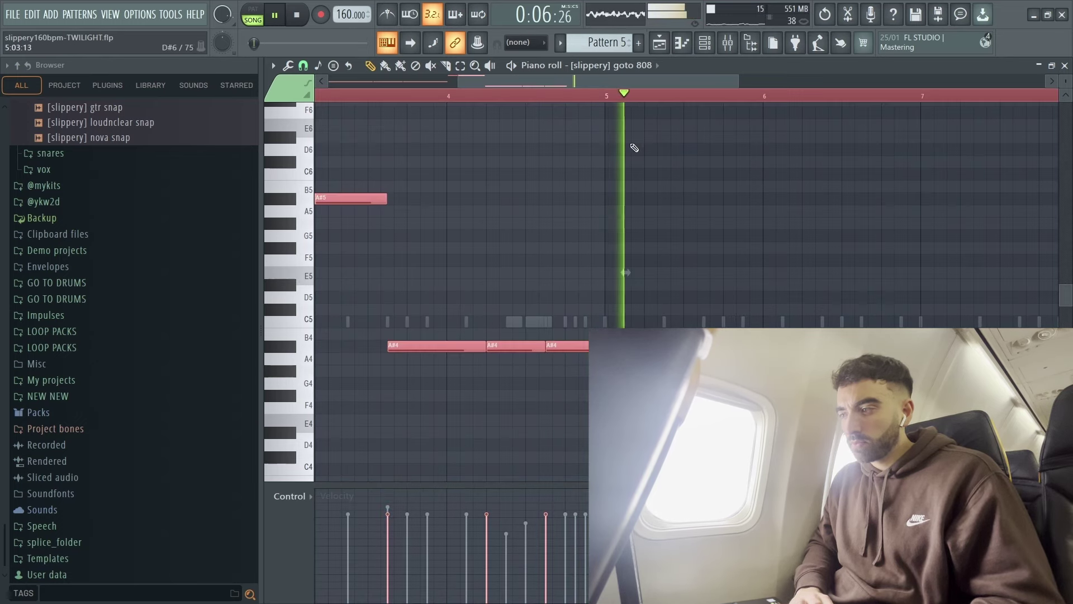
pyautogui.keyDown('ctrl'); pyautogui.keyDown('shift'); pyautogui.click(613, 97); pyautogui.keyUp('shift'); pyautogui.keyUp('ctrl')
pyautogui.hotkey('ctrl', 'b')
pyautogui.scroll(-3, 596, 185)
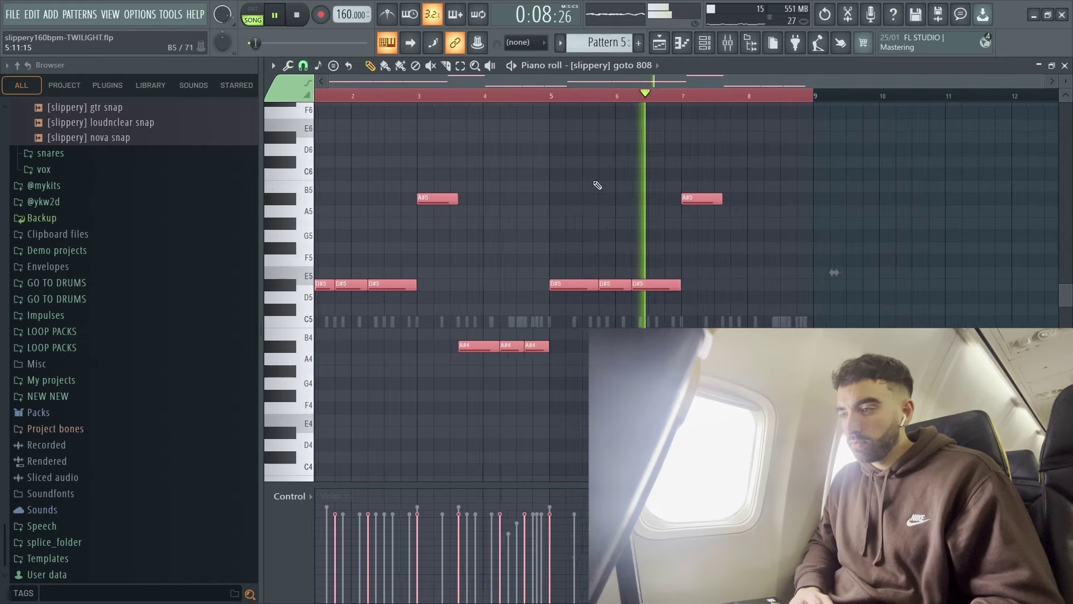
pyautogui.keyDown('ctrl'); pyautogui.click(661, 260); pyautogui.keyUp('ctrl')
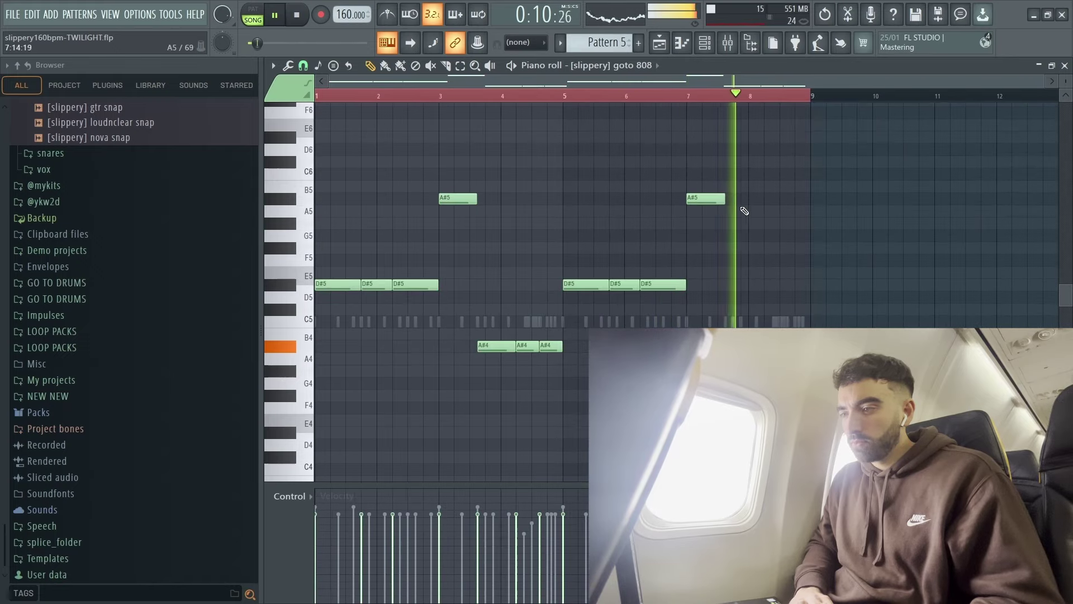
pyautogui.rightClick(706, 199)
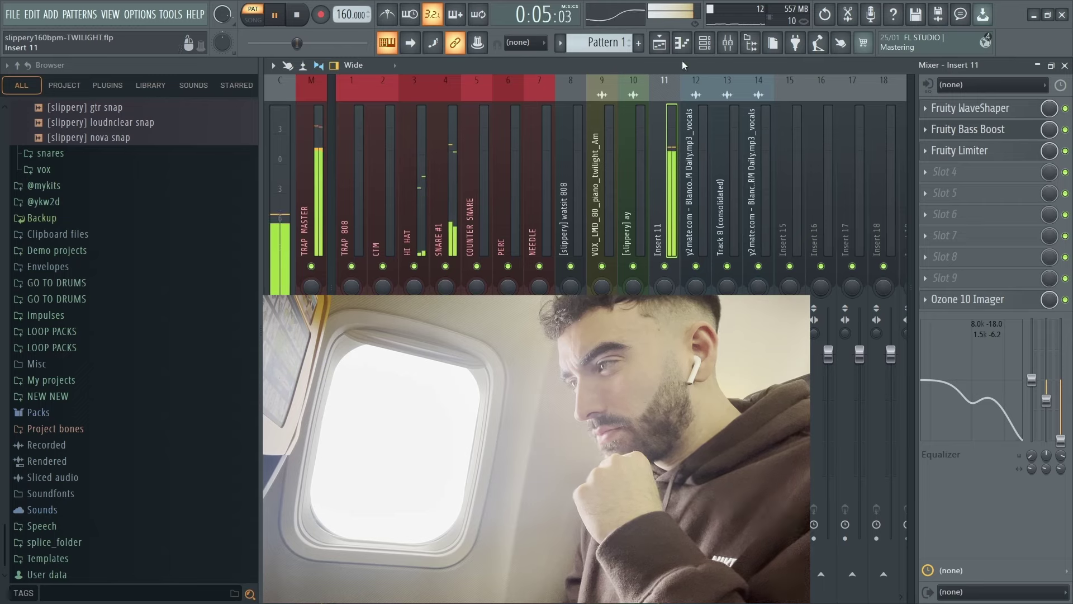
# Examine the playlist tracks and check the mixer levels during song playback.
pyautogui.click(660, 43)
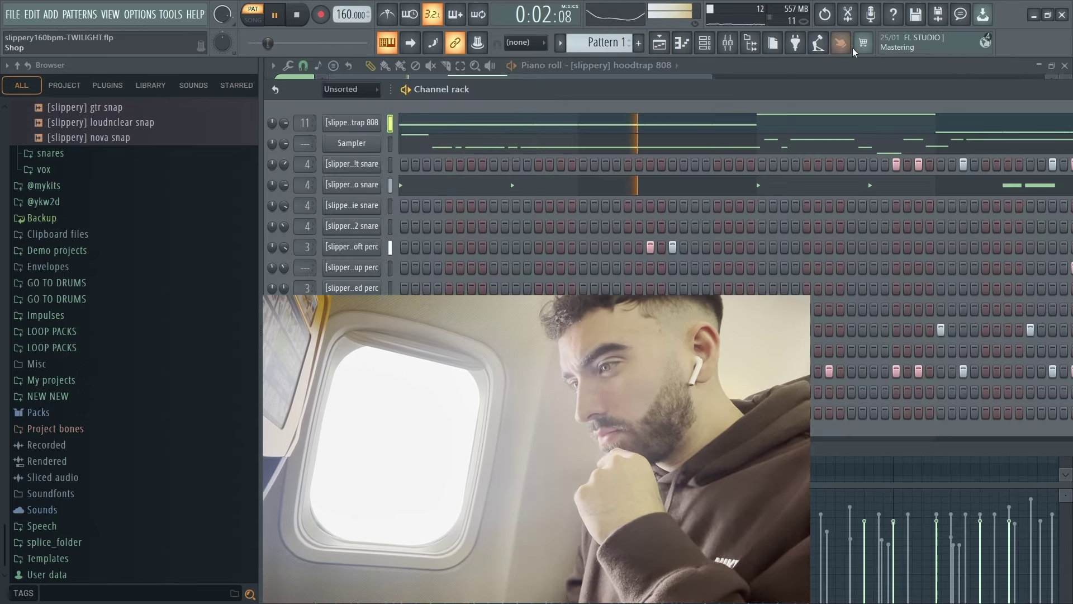
pyautogui.press('F5')
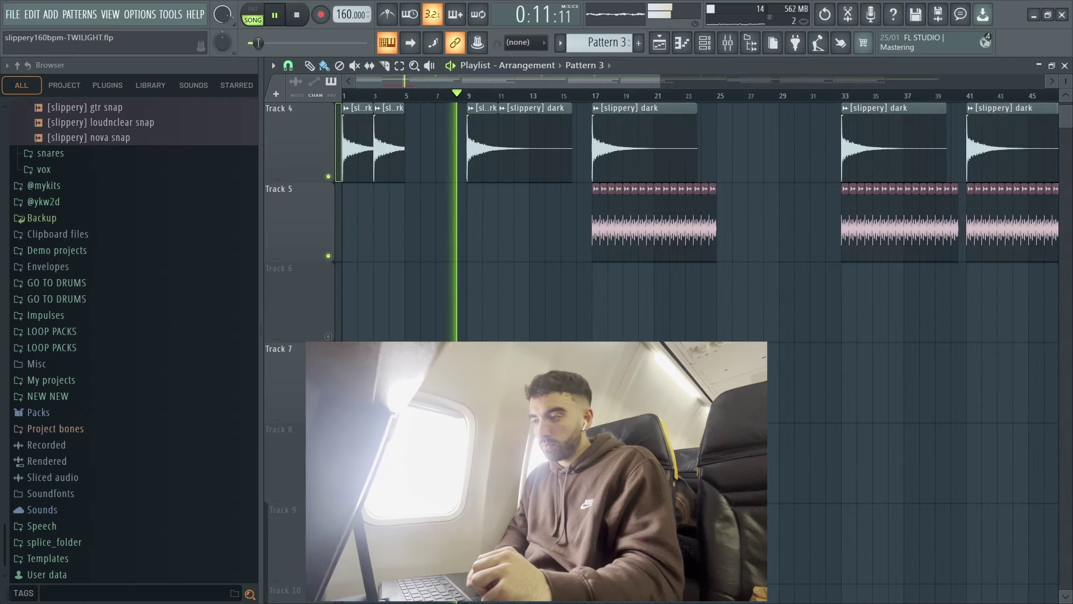
pyautogui.moveTo(441, 389); pyautogui.dragTo(442, 229)
pyautogui.scroll(3, 765, 318)
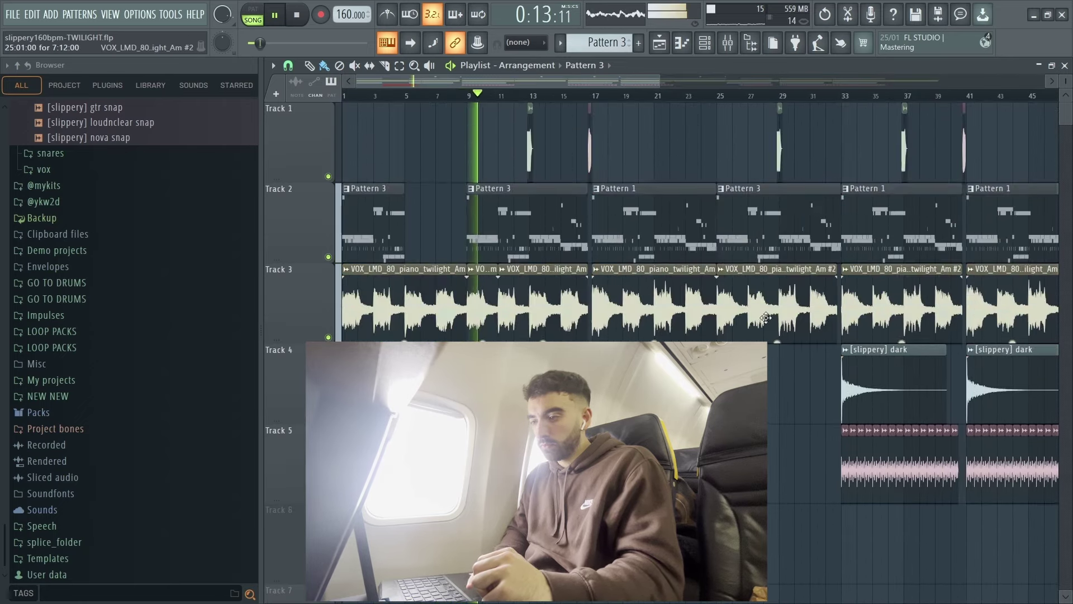
pyautogui.scroll(-2, 696, 386)
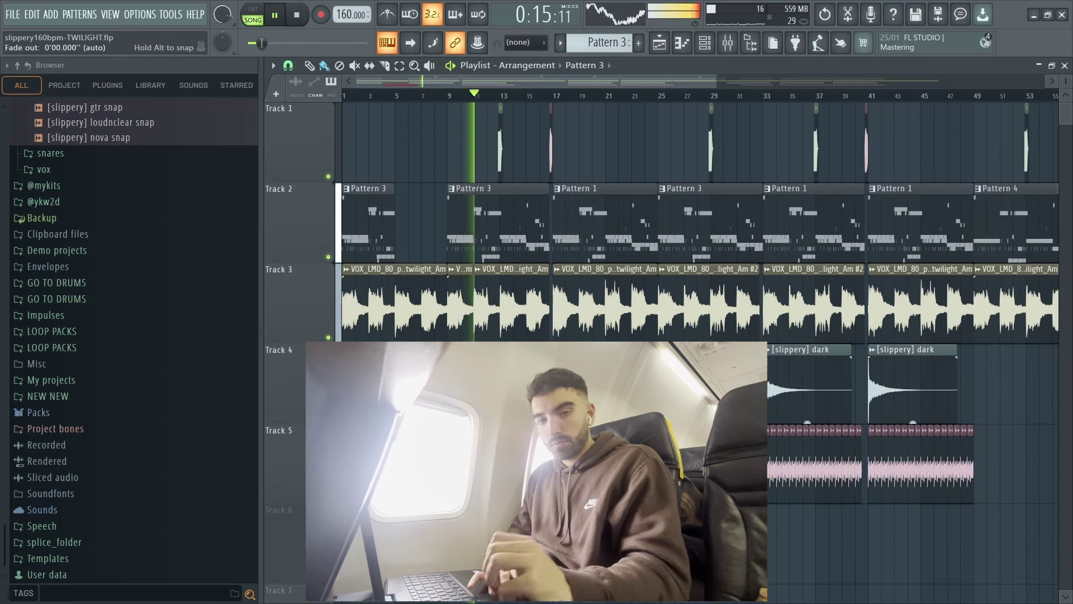
pyautogui.click(728, 43)
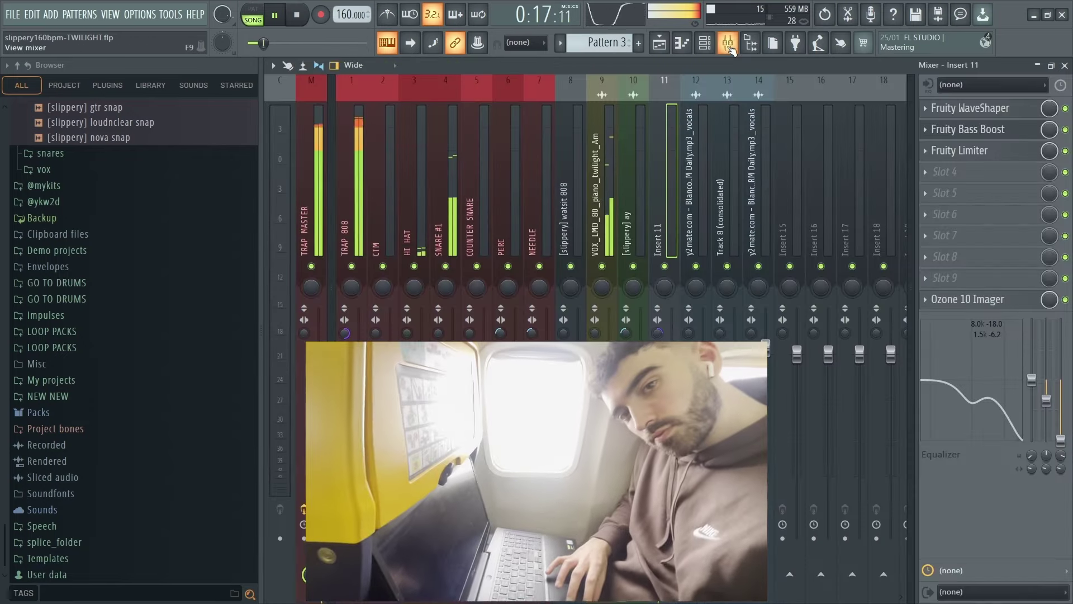
pyautogui.click(728, 45)
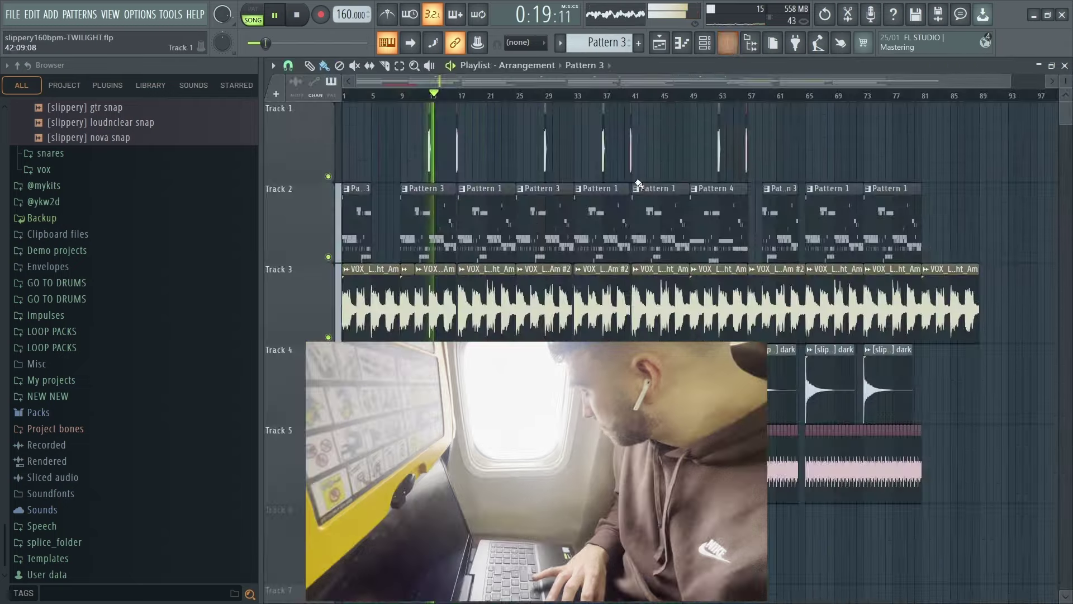
# Examine how the pattern, piano loop, dark and percussion loop clips are arranged across the whole song.
pyautogui.scroll(2, 343, 318)
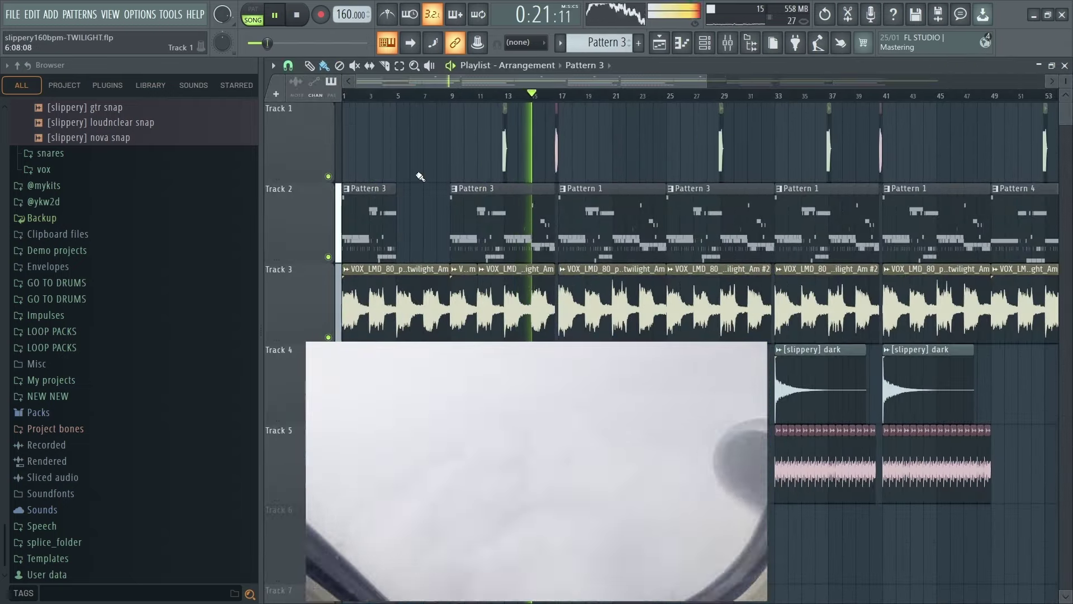
pyautogui.scroll(-2, 431, 185)
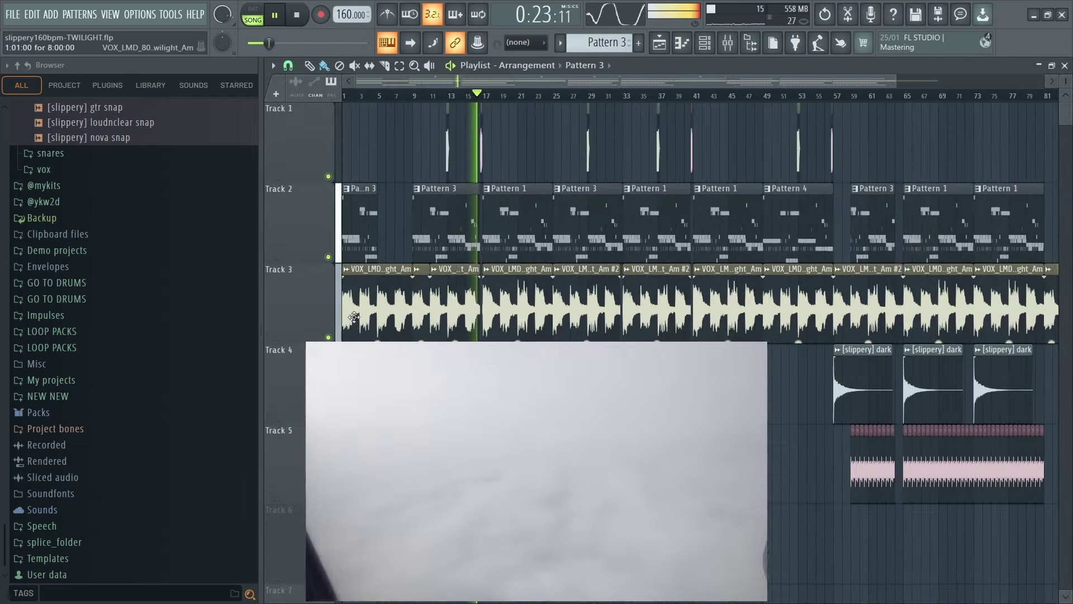
pyautogui.scroll(2, 345, 322)
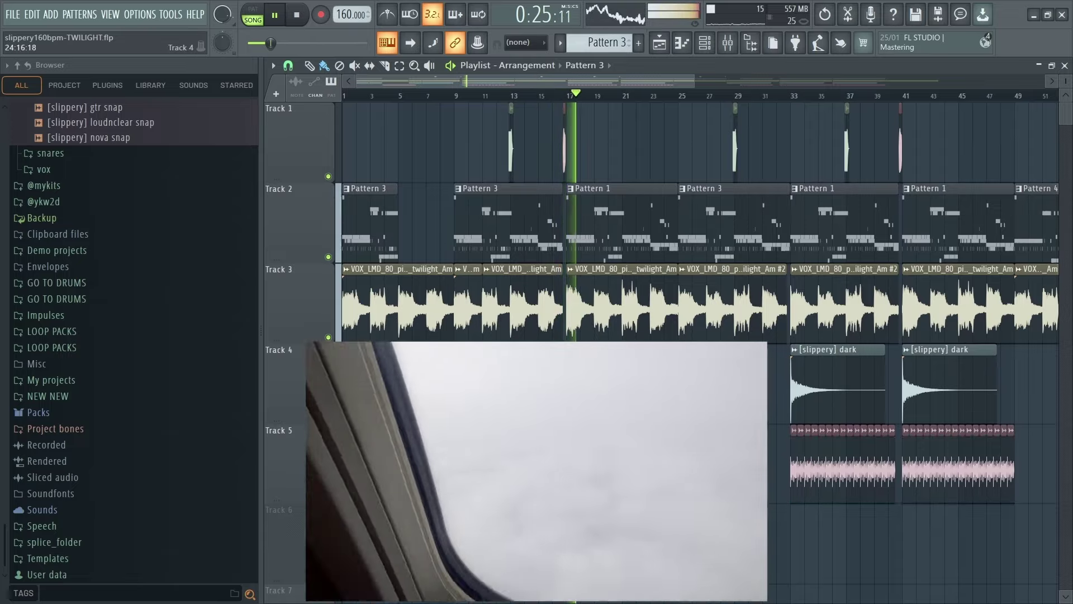
pyautogui.scroll(-3, 689, 411)
pyautogui.scroll(-2, 689, 411)
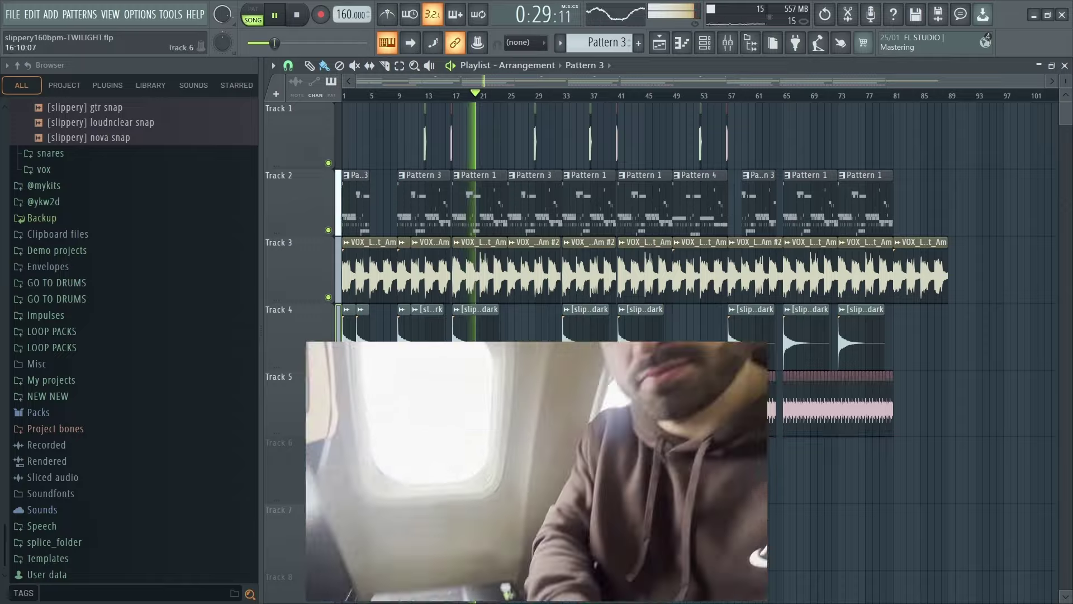
pyautogui.scroll(3, 474, 402)
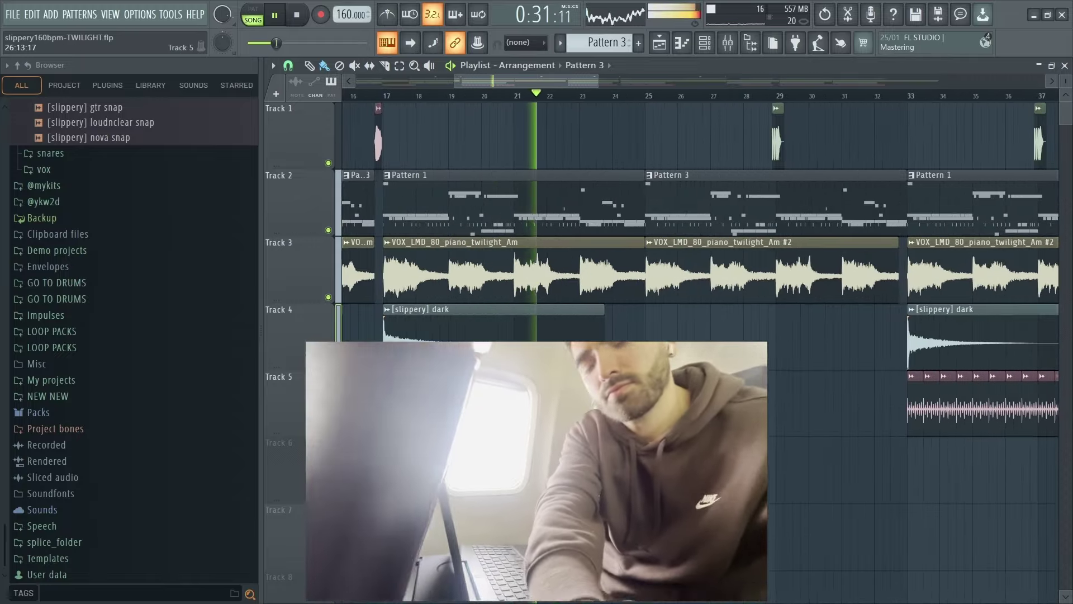
pyautogui.scroll(-1, 697, 269)
pyautogui.scroll(-4, 697, 269)
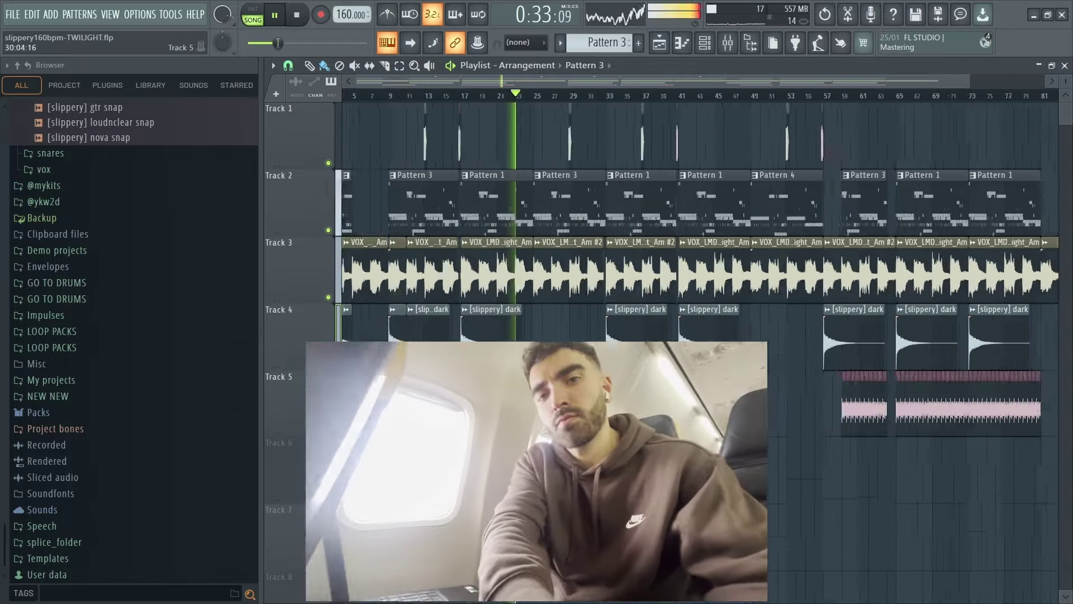
pyautogui.scroll(2, 467, 213)
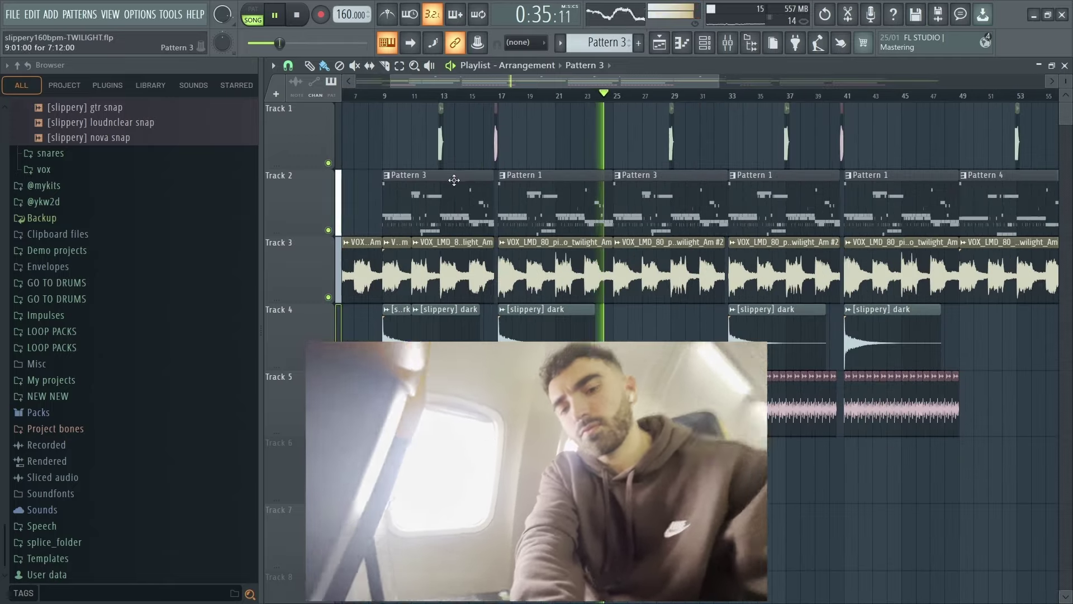
pyautogui.scroll(-2, 413, 209)
# Adjust the time-stretching pitch of the VOX_LMD_80_piano_twilight_Am #2 sample and close its settings.
pyautogui.scroll(5, 487, 226)
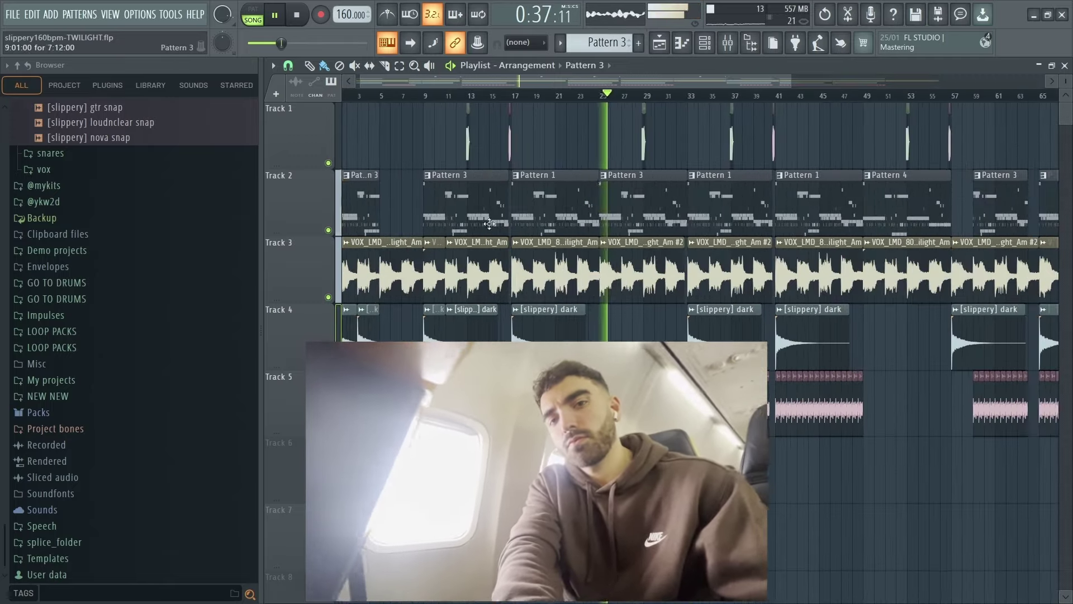
pyautogui.doubleClick(565, 249)
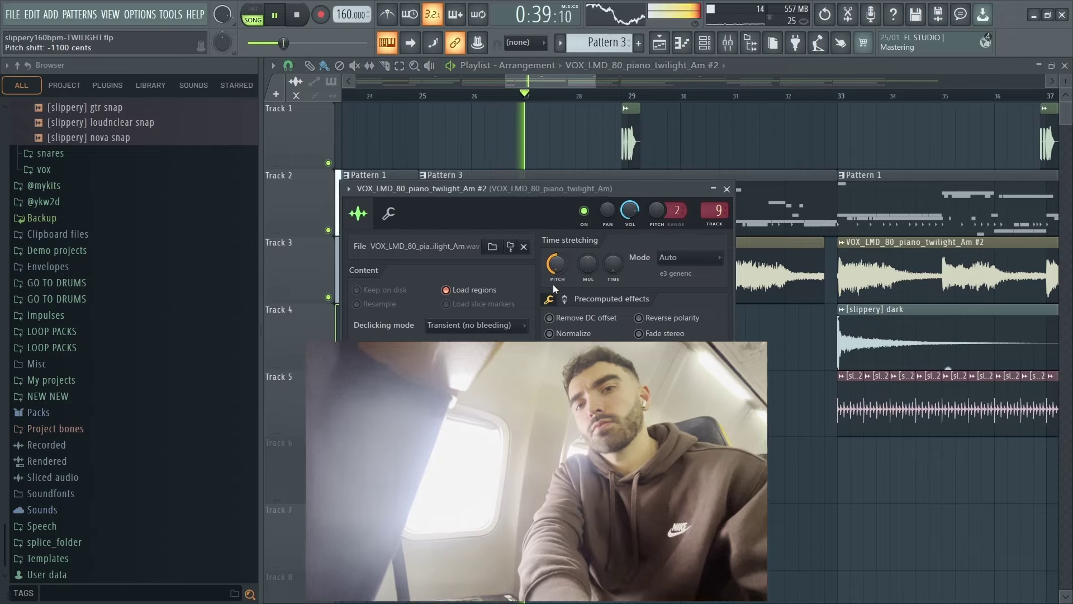
pyautogui.moveTo(554, 289); pyautogui.dragTo(558, 270)
pyautogui.click(726, 189)
pyautogui.scroll(-5, 718, 218)
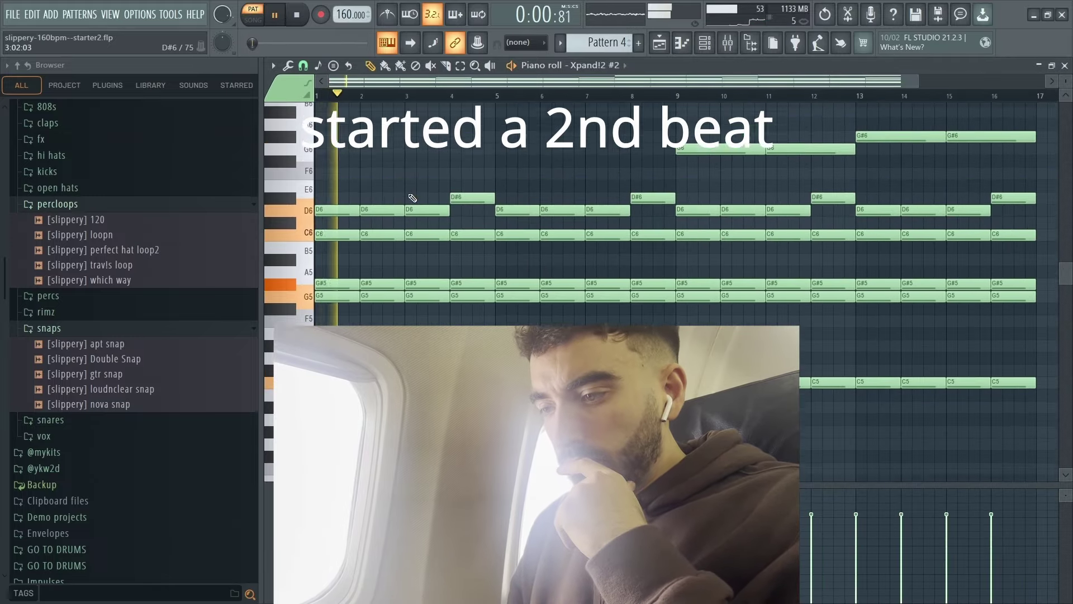
# Examine the Xpand!2 #2 chord and melody notes of Pattern 4 across all 16 bars.
pyautogui.scroll(-1, 416, 183)
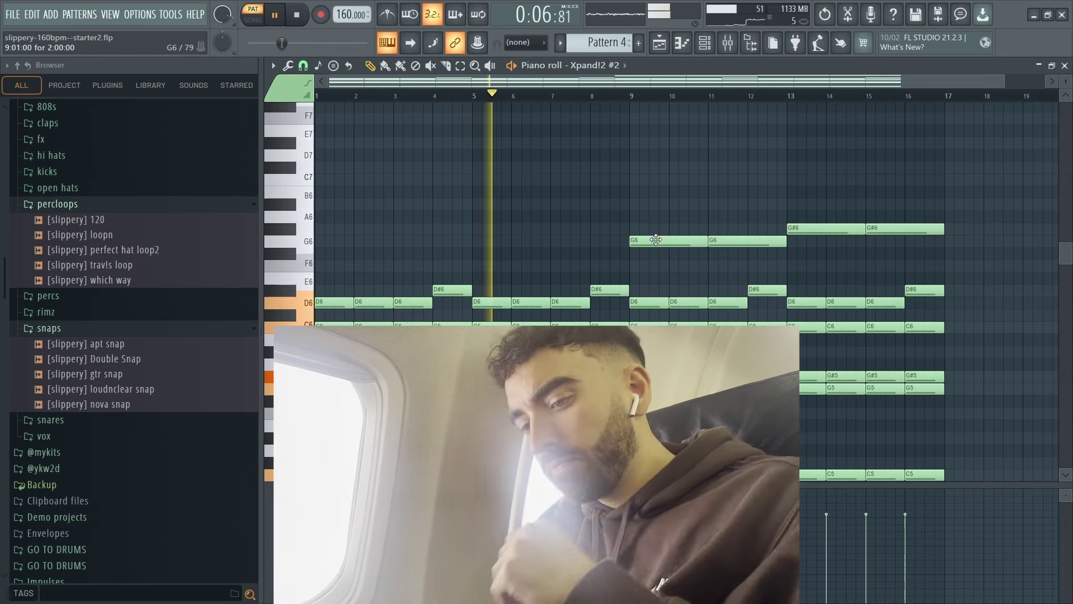
pyautogui.scroll(-3, 652, 254)
pyautogui.scroll(4, 653, 254)
pyautogui.scroll(-1, 608, 251)
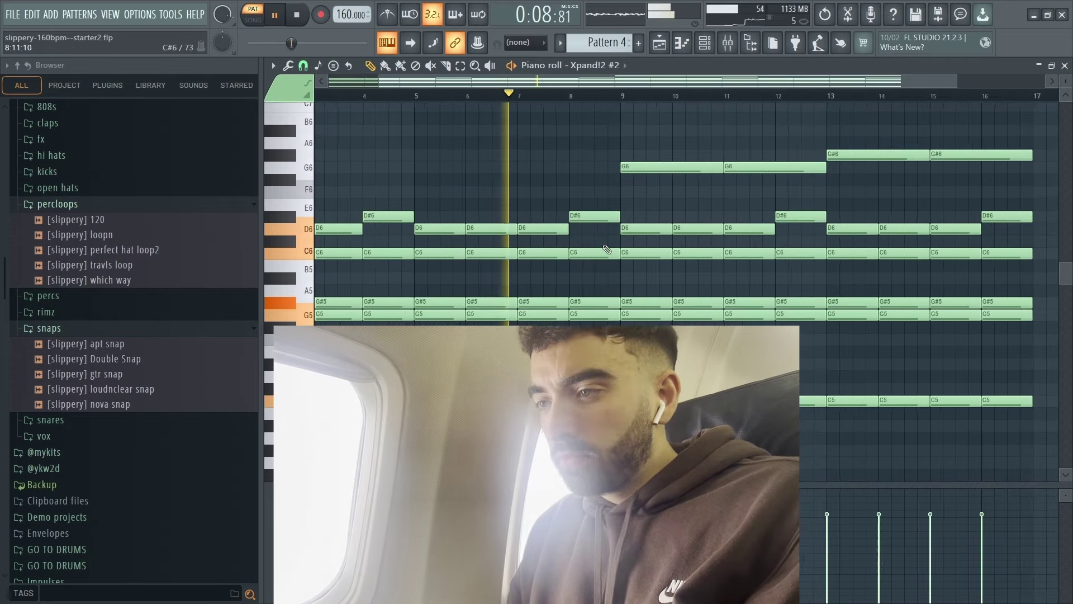
pyautogui.scroll(-1, 675, 144)
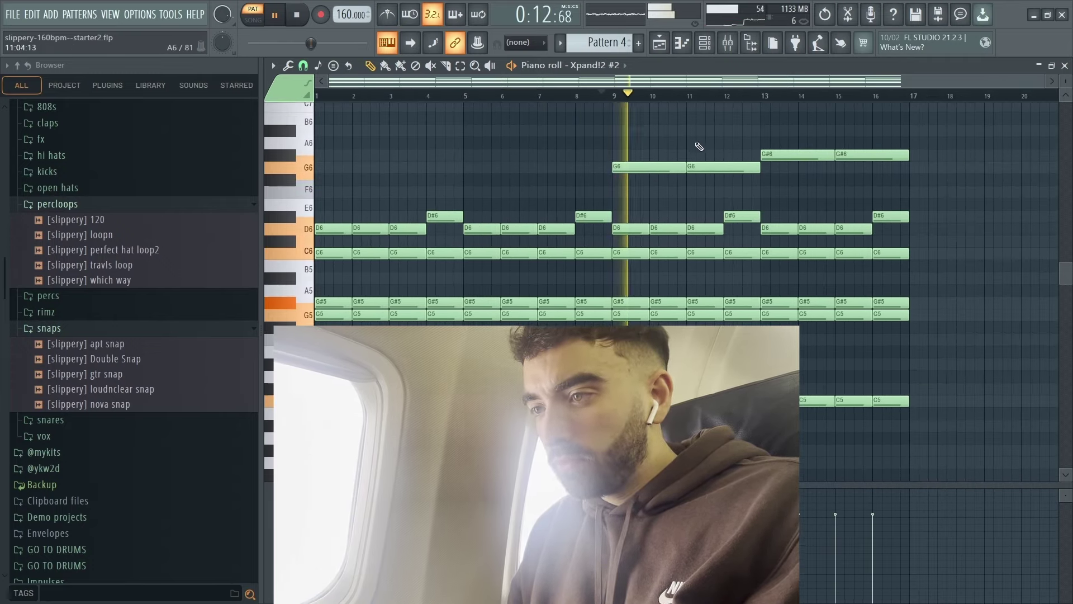
pyautogui.scroll(2, 822, 186)
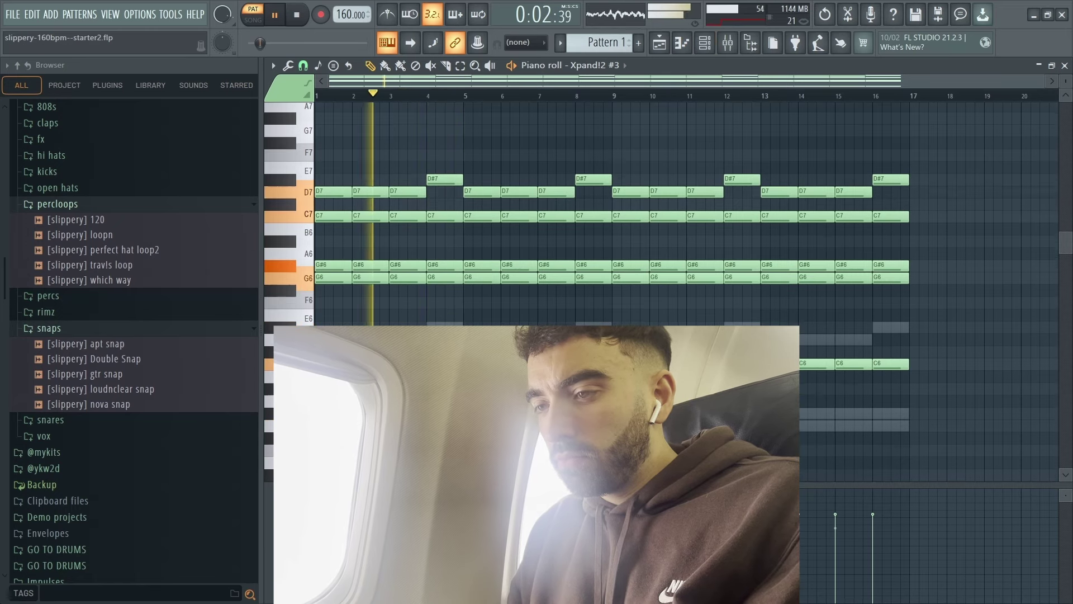
# Try the Xpand!2 #3 chord progression an octave lower and an octave higher, and return it to its previous octave.
pyautogui.scroll(-4, 615, 212)
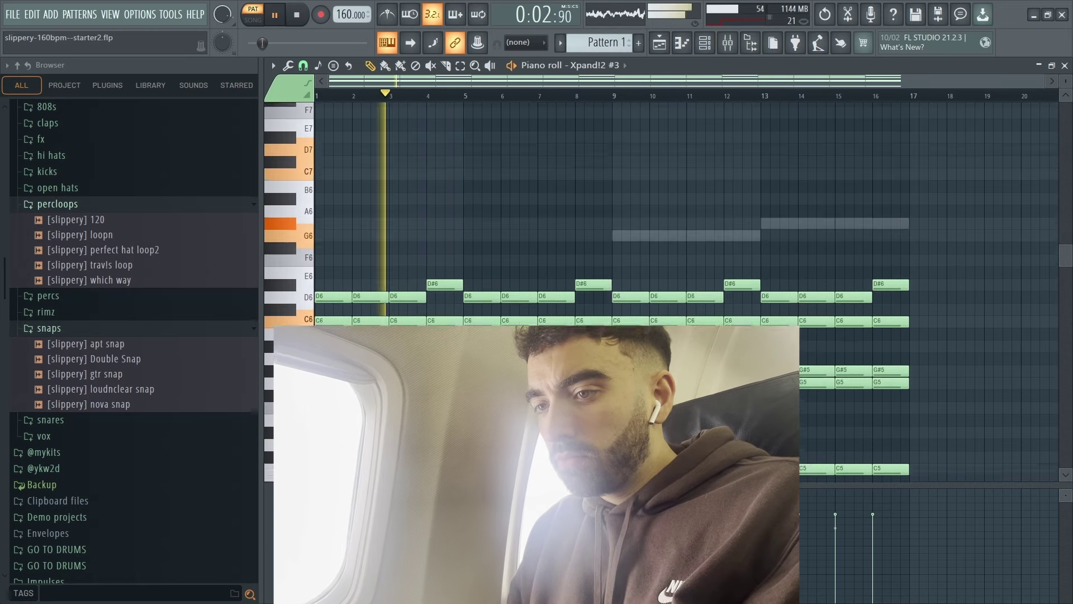
pyautogui.scroll(-1, 615, 212)
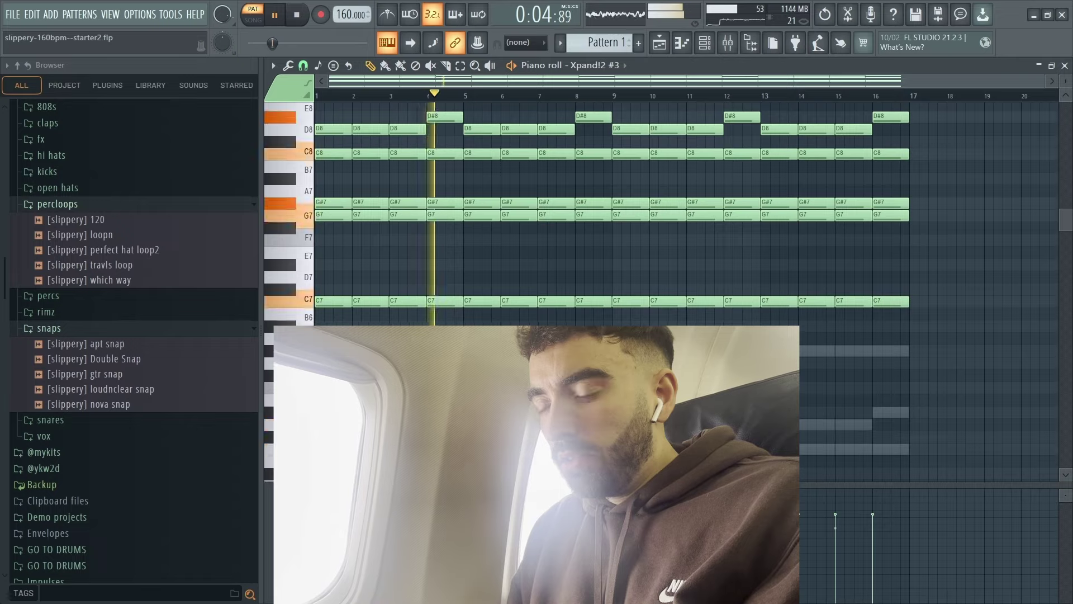
pyautogui.scroll(7, 615, 212)
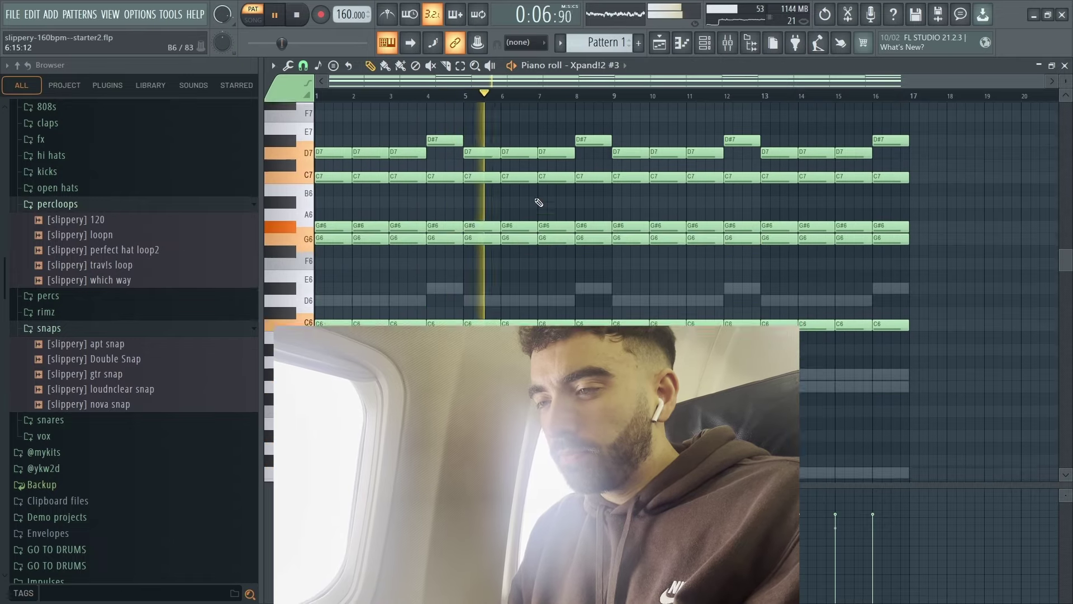
# Play the consolidated Track 2 audio in the playlist and look over its first bars.
pyautogui.scroll(-2, 537, 201)
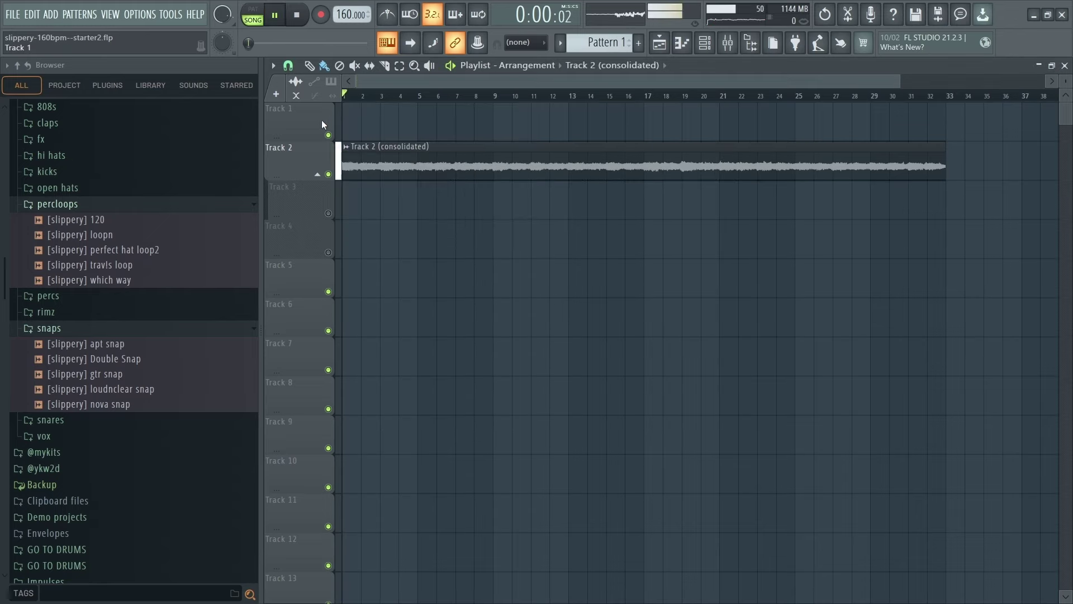
pyautogui.press('space')
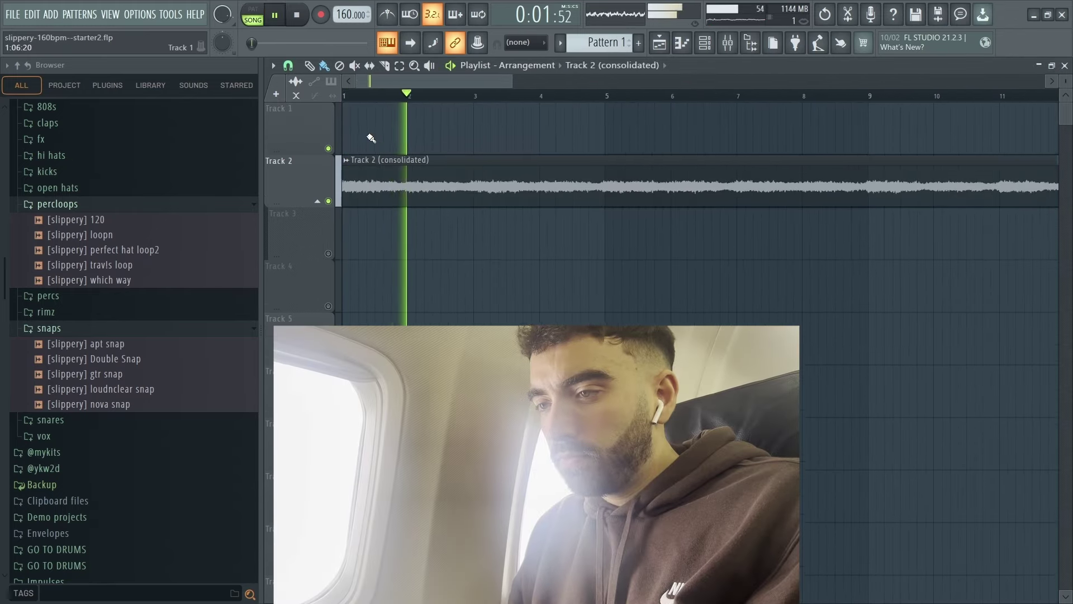
pyautogui.scroll(-2, 411, 121)
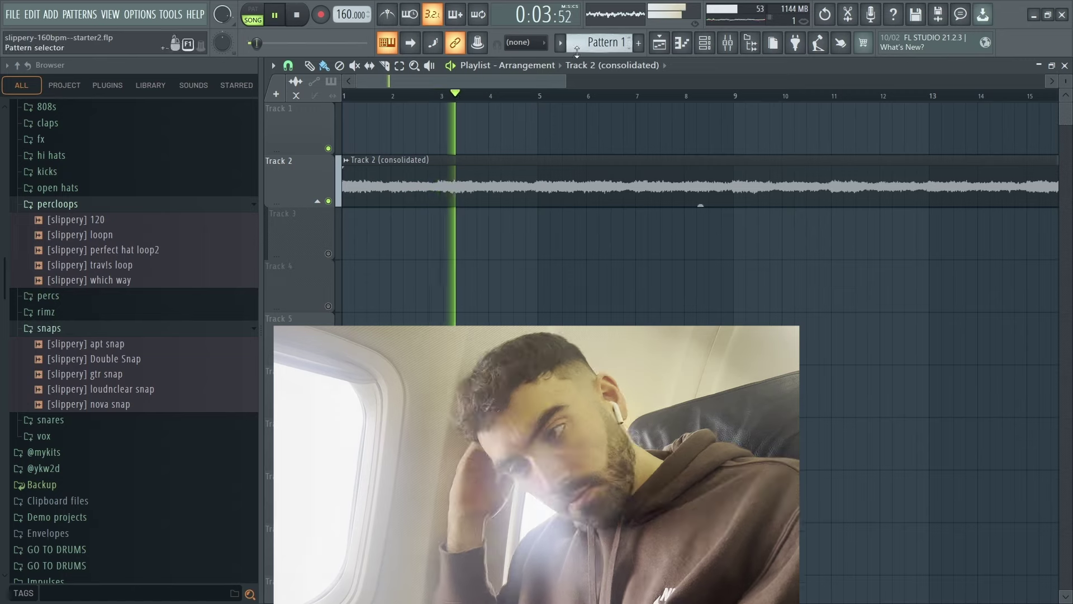
pyautogui.scroll(-1, 498, 141)
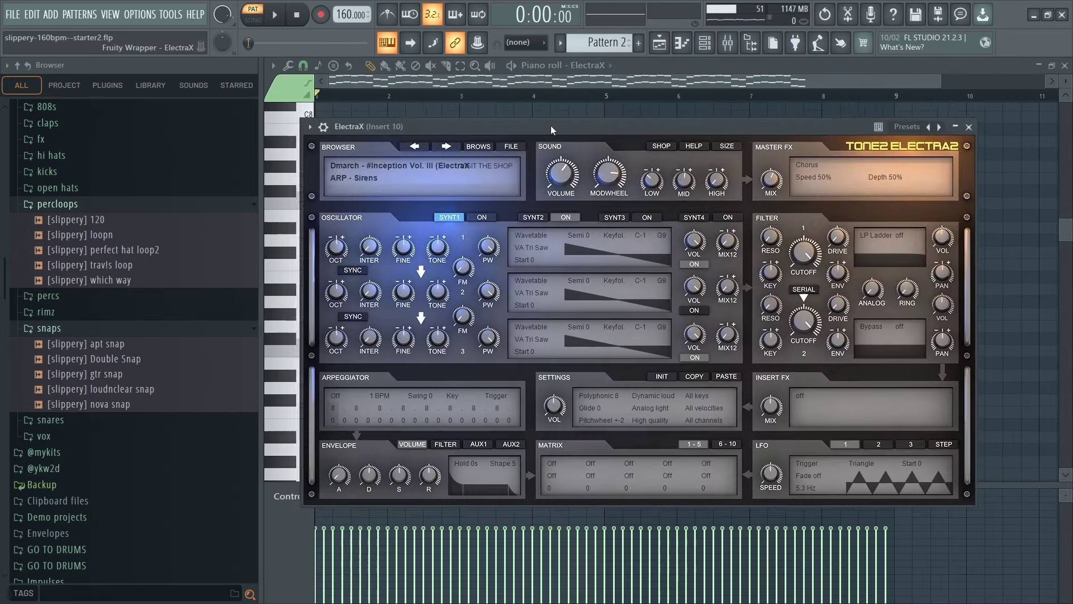
# Bring up the ElectraX notes of Pattern 2 behind the synth window and play the pattern.
pyautogui.moveTo(552, 125); pyautogui.dragTo(547, 118)
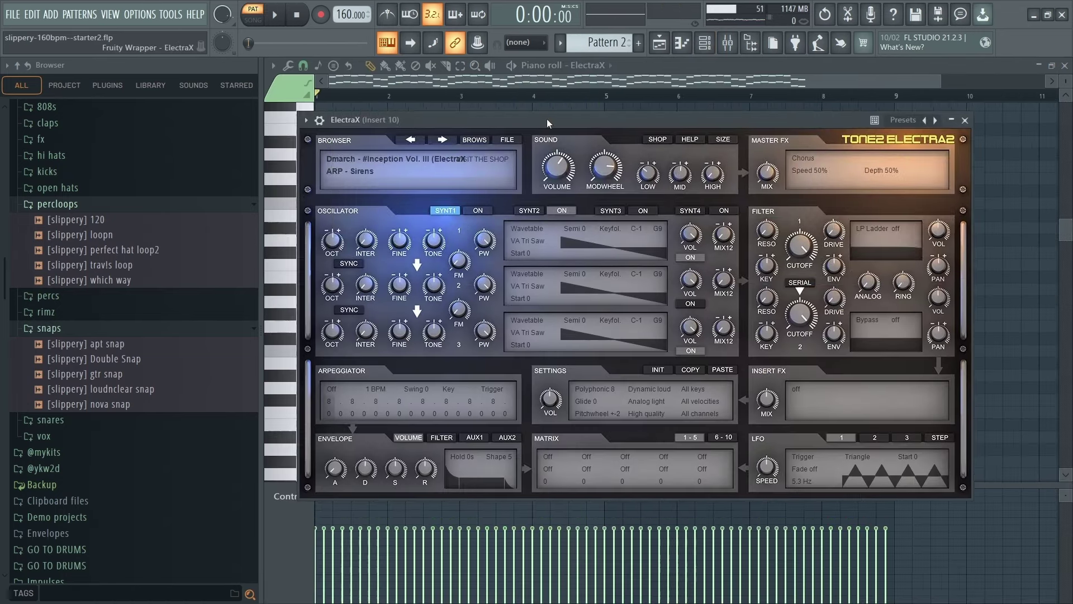
pyautogui.click(675, 107)
pyautogui.press('space')
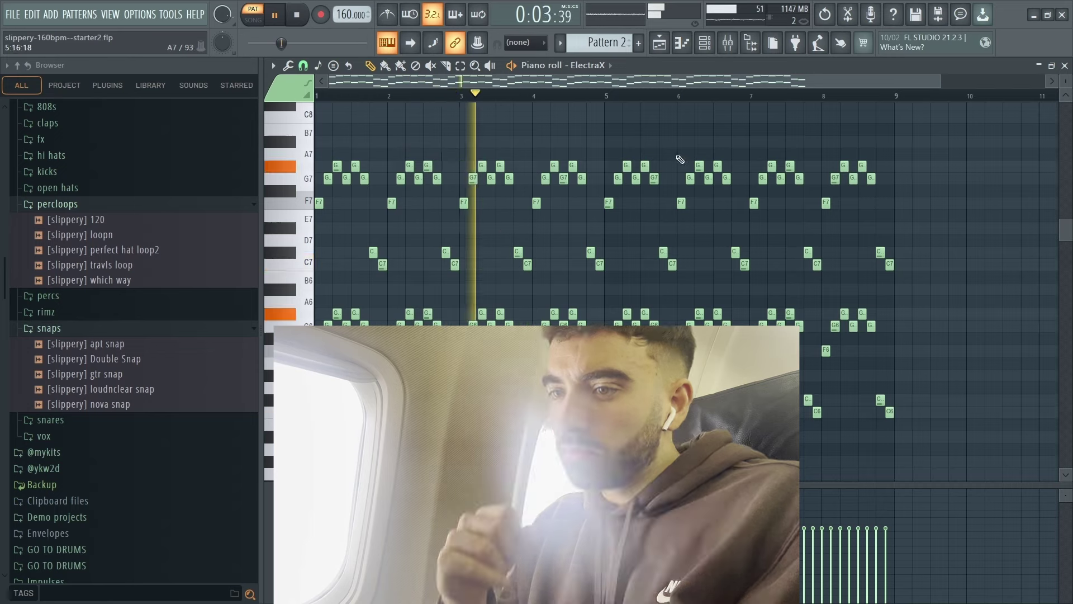
# Duplicate the Pattern 2 clip twice on Track 3 of the playlist so it repeats through bar 24.
pyautogui.click(660, 43)
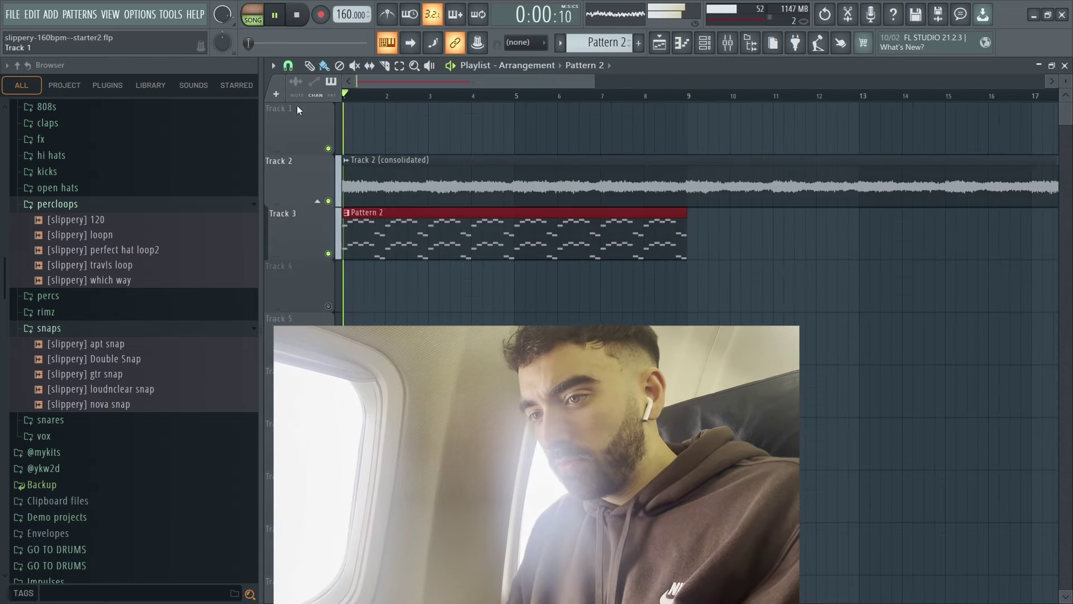
pyautogui.scroll(-2, 563, 256)
pyautogui.hotkey('ctrl', 'b')
pyautogui.scroll(-1, 551, 258)
pyautogui.hotkey('ctrl', 'b')
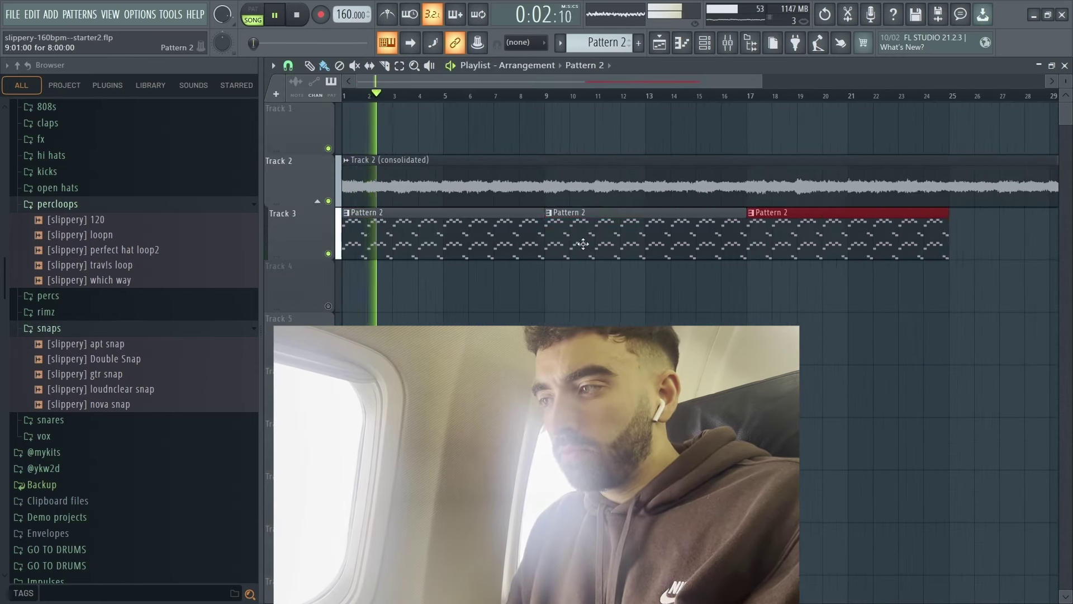
pyautogui.scroll(-1, 579, 246)
# Clear the selection of the Pattern 2 clips and enable Track 4 in the playlist.
pyautogui.keyDown('ctrl'); pyautogui.click(526, 324); pyautogui.keyUp('ctrl')
pyautogui.scroll(3, 301, 296)
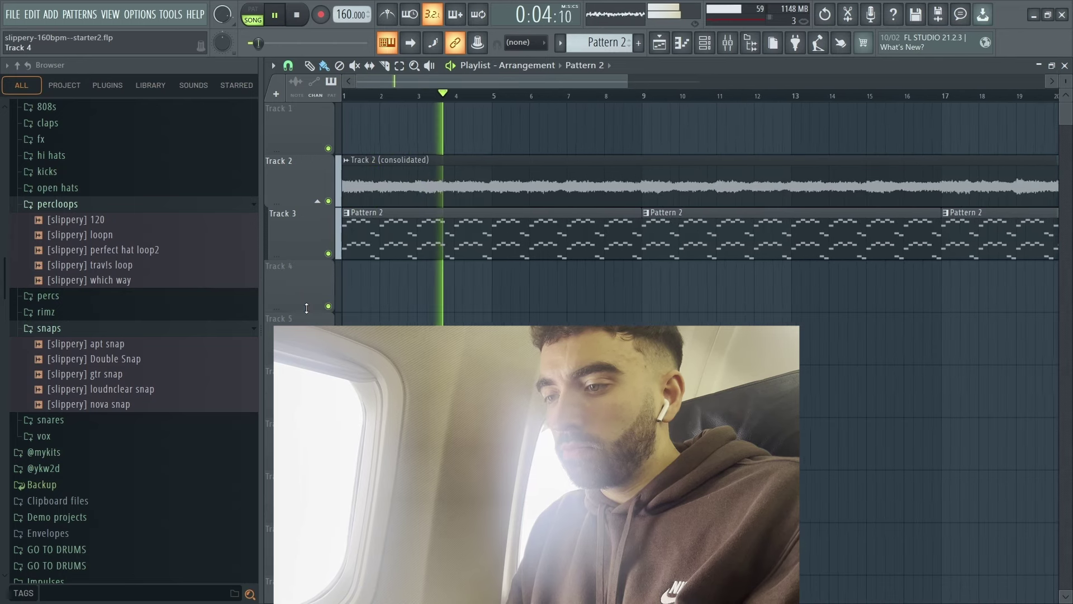
pyautogui.scroll(-1, 309, 295)
pyautogui.rightClick(309, 294)
pyautogui.click(463, 308)
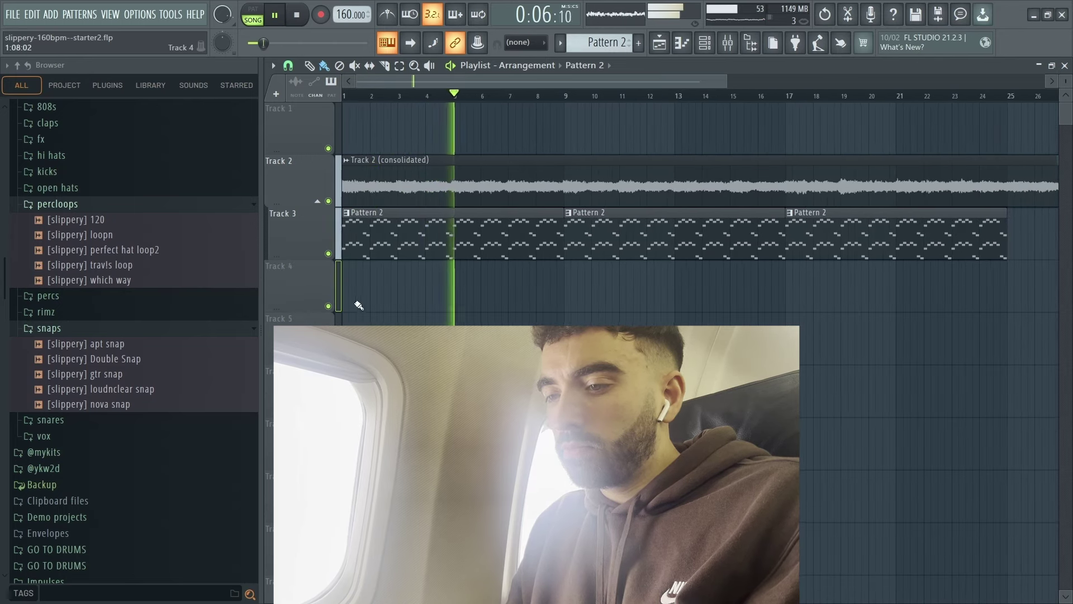